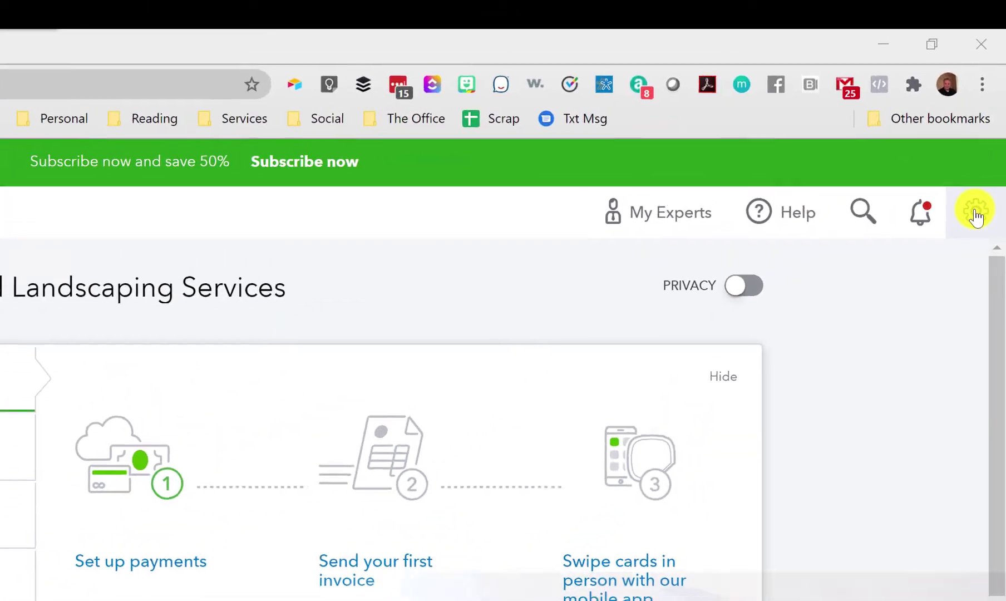
In Advanced > Other preferences, set 'Sign me out if inactive for' to 3 hours and save.
{"action": "left_click", "coordinate": [988, 129]}
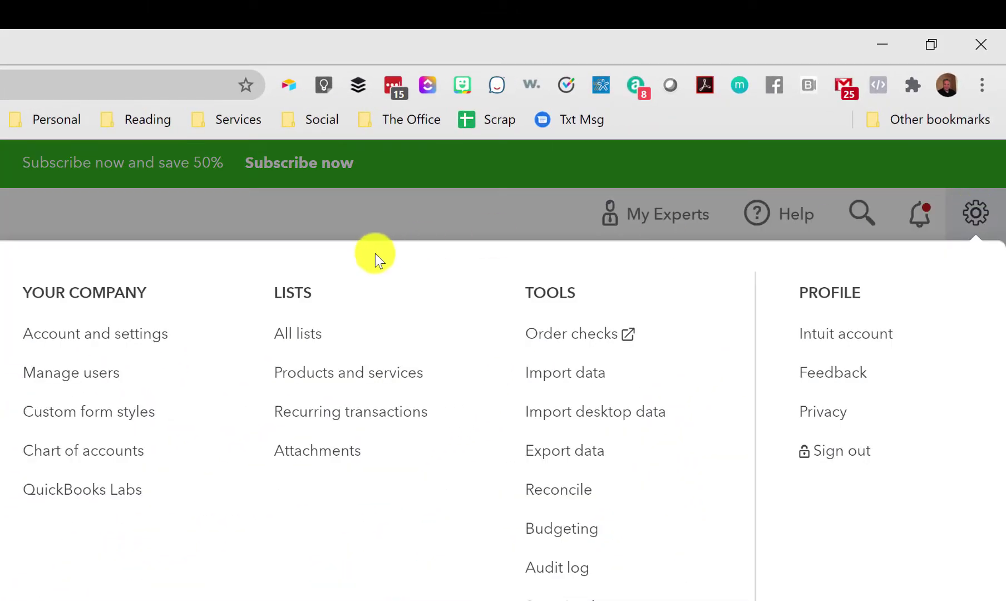
{"action": "left_click", "coordinate": [70, 333]}
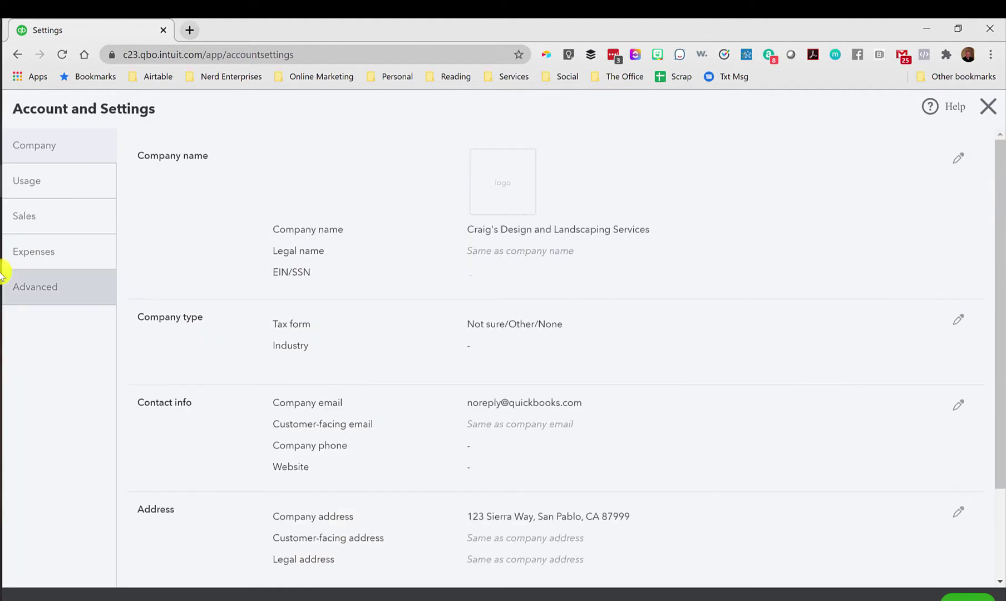
{"action": "left_click", "coordinate": [29, 287]}
{"action": "scroll", "coordinate": [367, 337], "scroll_direction": "down", "scroll_amount": 7}
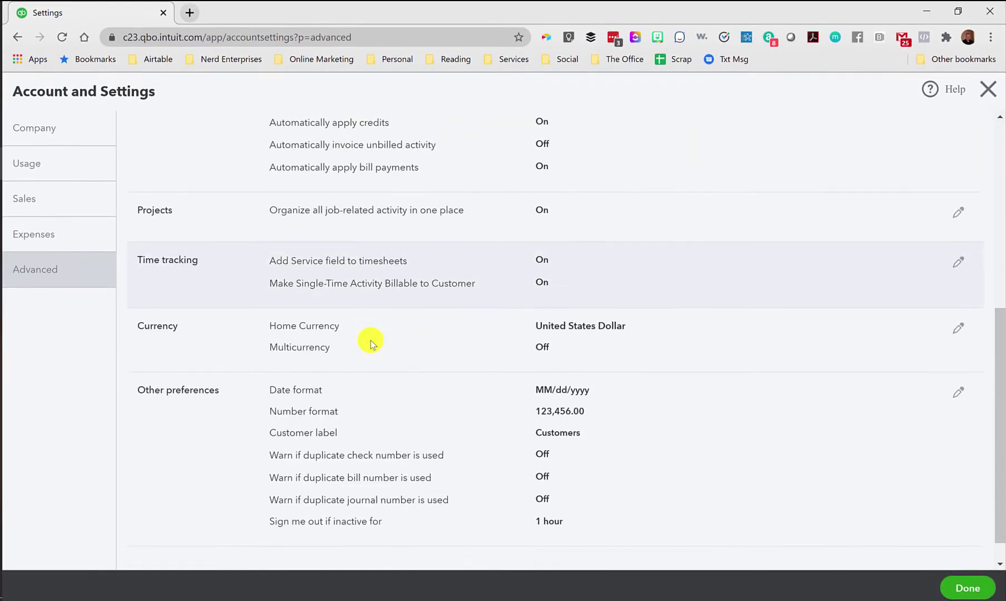
{"action": "left_click", "coordinate": [325, 500]}
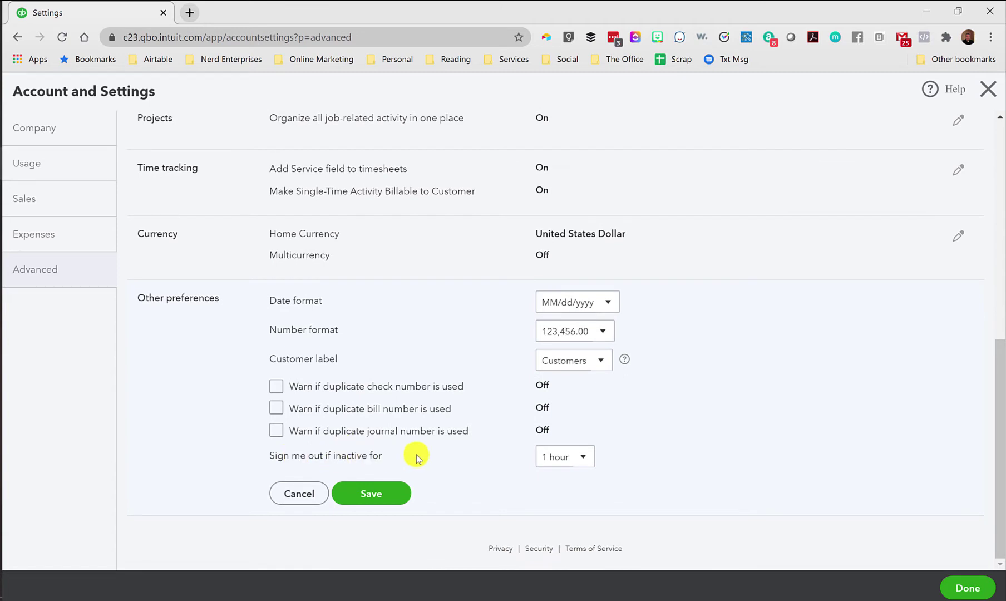
{"action": "left_click", "coordinate": [559, 457]}
{"action": "left_click", "coordinate": [558, 523]}
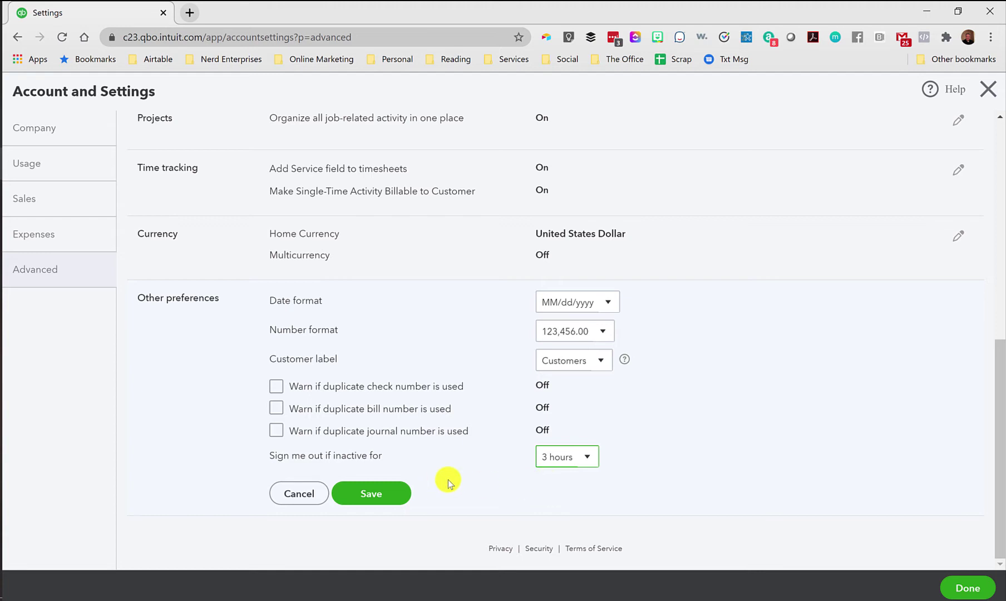
{"action": "left_click", "coordinate": [371, 494]}
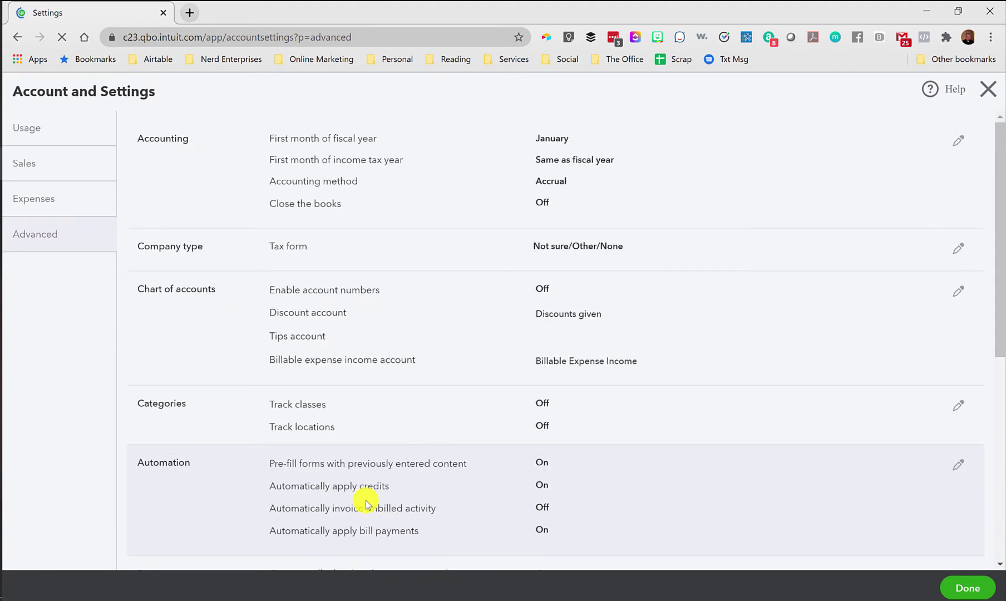
{"action": "scroll", "coordinate": [678, 488], "scroll_direction": "down", "scroll_amount": 6}
{"action": "scroll", "coordinate": [678, 488], "scroll_direction": "down", "scroll_amount": 1}
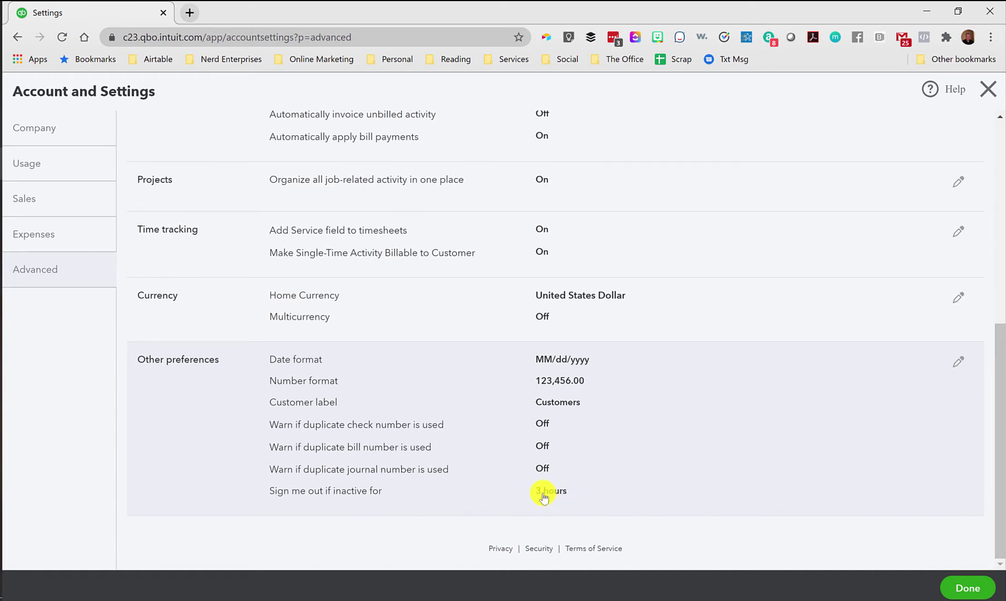
Leave settings, go to Banking, and glance at the Rules tab before returning to Banking.
{"action": "left_click", "coordinate": [968, 589]}
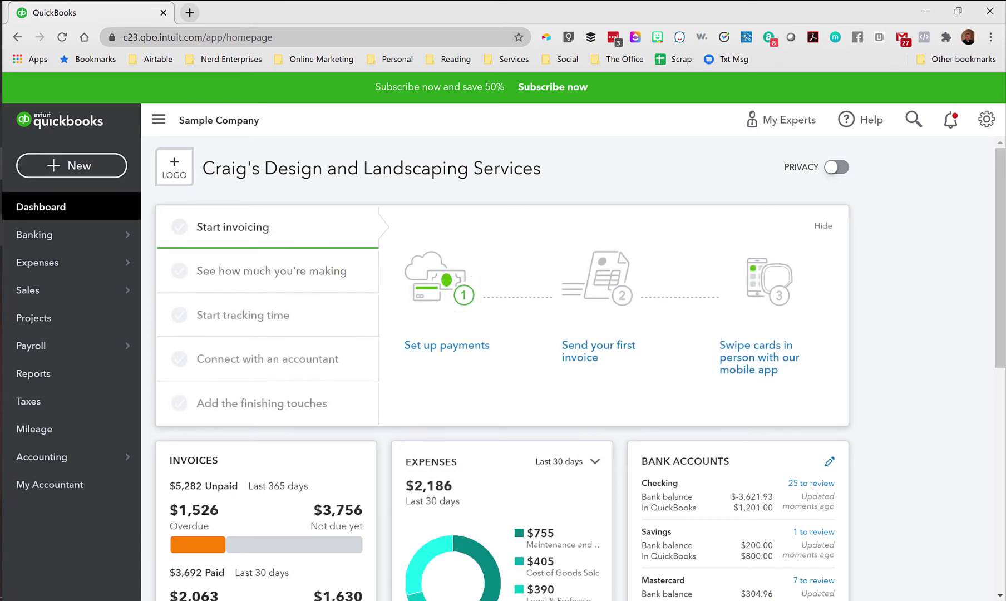
{"action": "left_click", "coordinate": [36, 235]}
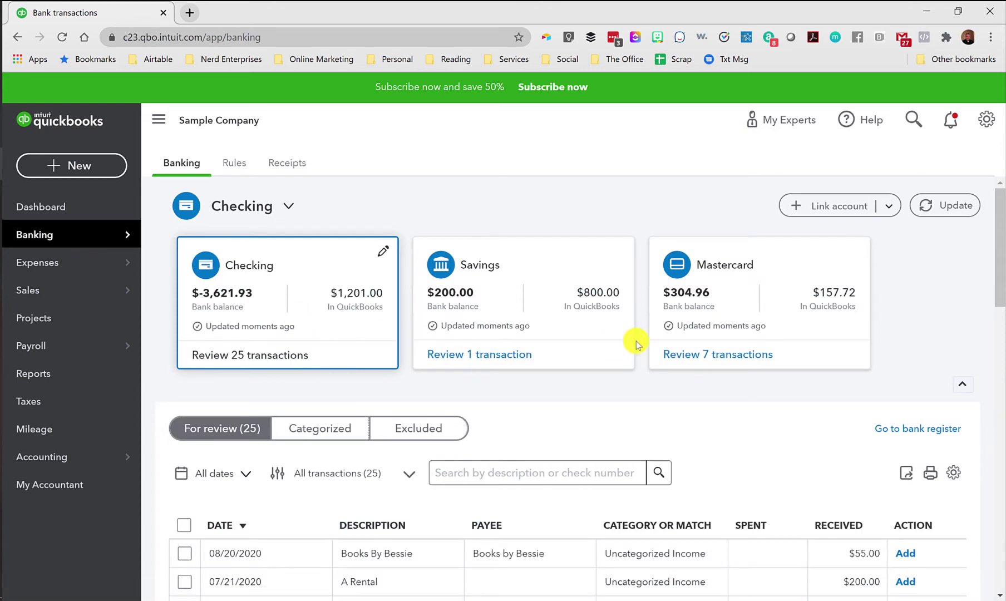
{"action": "scroll", "coordinate": [390, 525], "scroll_direction": "down", "scroll_amount": 8}
{"action": "scroll", "coordinate": [645, 443], "scroll_direction": "up", "scroll_amount": 8}
{"action": "left_click", "coordinate": [248, 165]}
{"action": "left_click", "coordinate": [162, 162]}
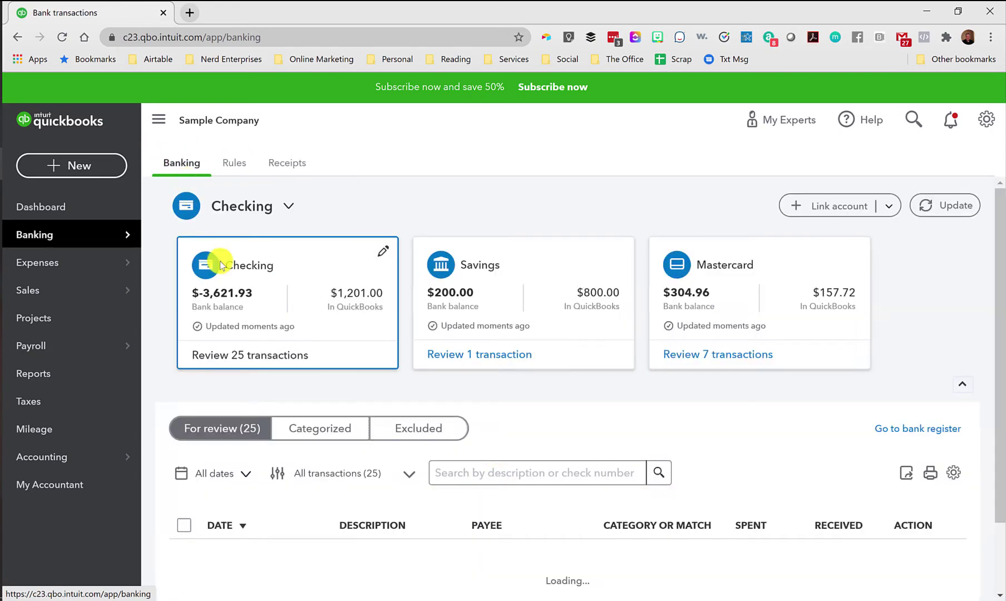
Dismiss the account-linking options and scroll to the Checking account's For review list.
{"action": "scroll", "coordinate": [680, 428], "scroll_direction": "down", "scroll_amount": 4}
{"action": "scroll", "coordinate": [674, 446], "scroll_direction": "down", "scroll_amount": 1}
{"action": "scroll", "coordinate": [614, 468], "scroll_direction": "up", "scroll_amount": 5}
{"action": "left_click", "coordinate": [887, 208]}
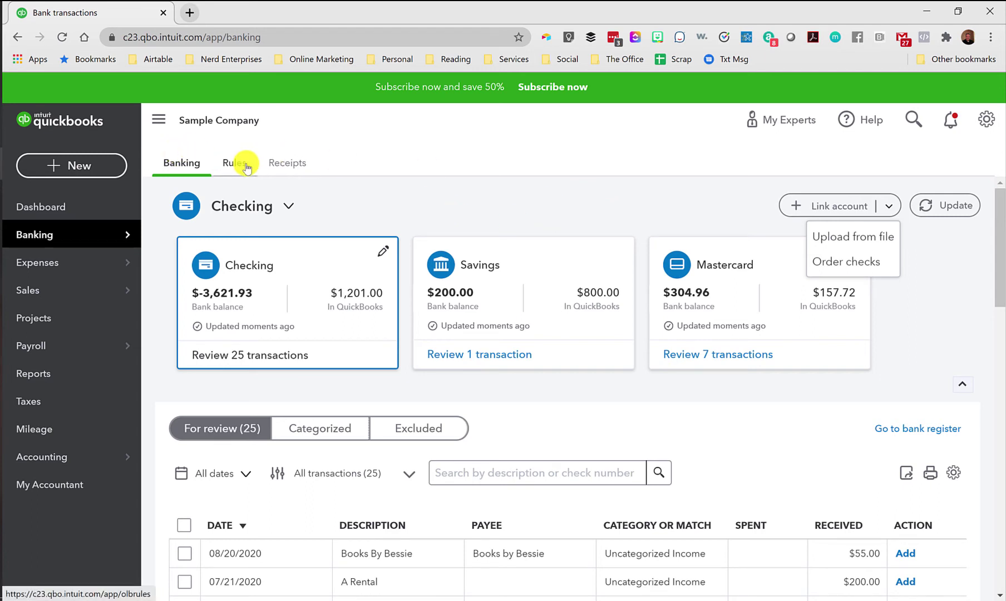
{"action": "left_click", "coordinate": [579, 192]}
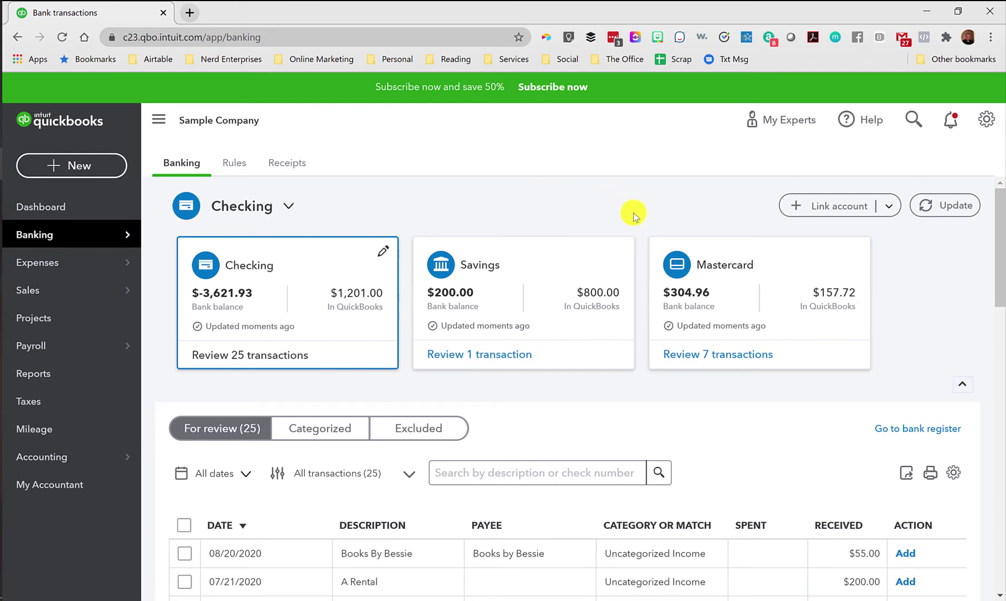
{"action": "scroll", "coordinate": [635, 215], "scroll_direction": "down", "scroll_amount": 3}
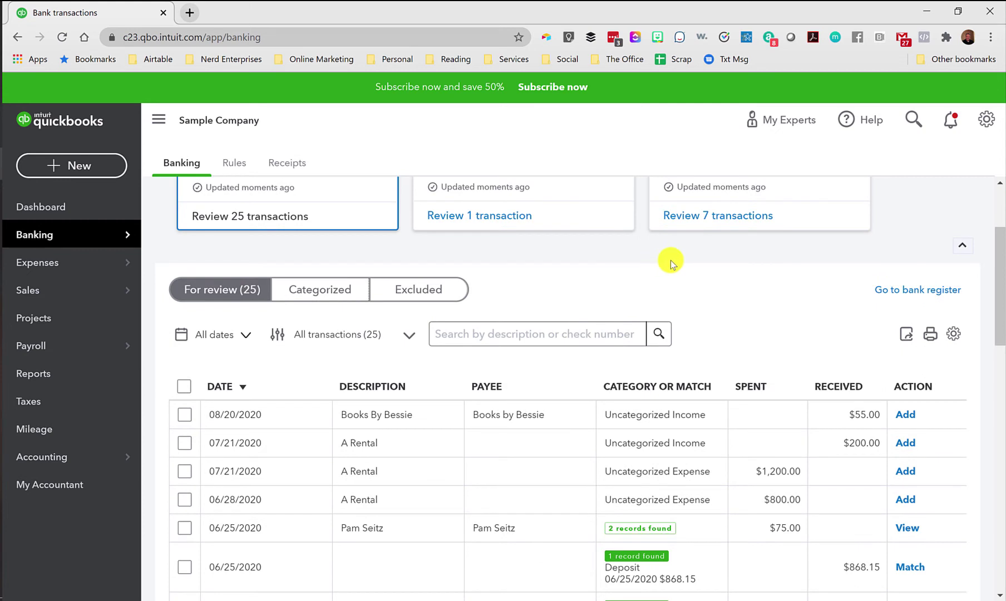
{"action": "left_click", "coordinate": [27, 266]}
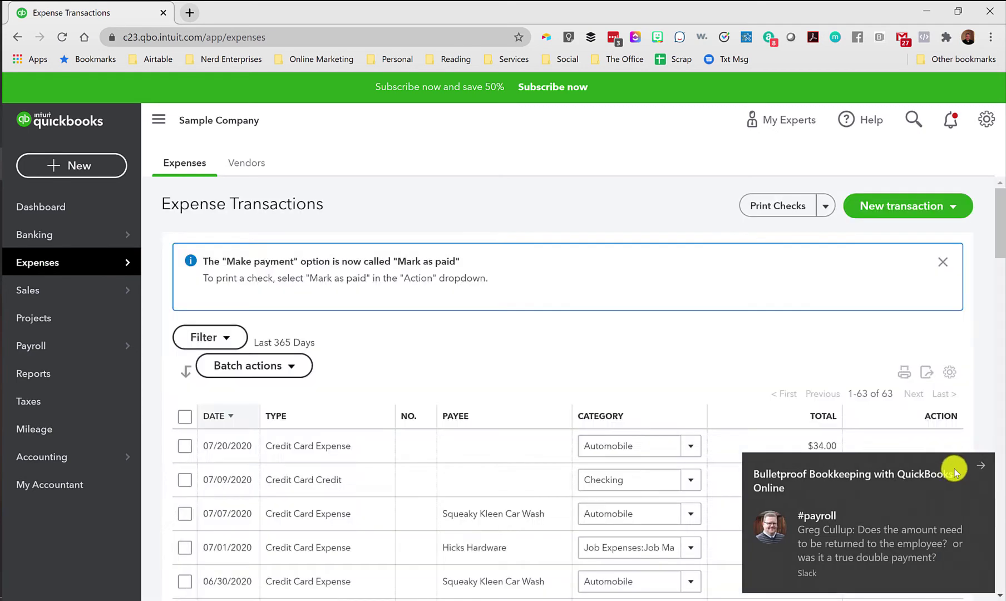
{"action": "mouse_move", "coordinate": [44, 265]}
{"action": "left_click", "coordinate": [1, 420]}
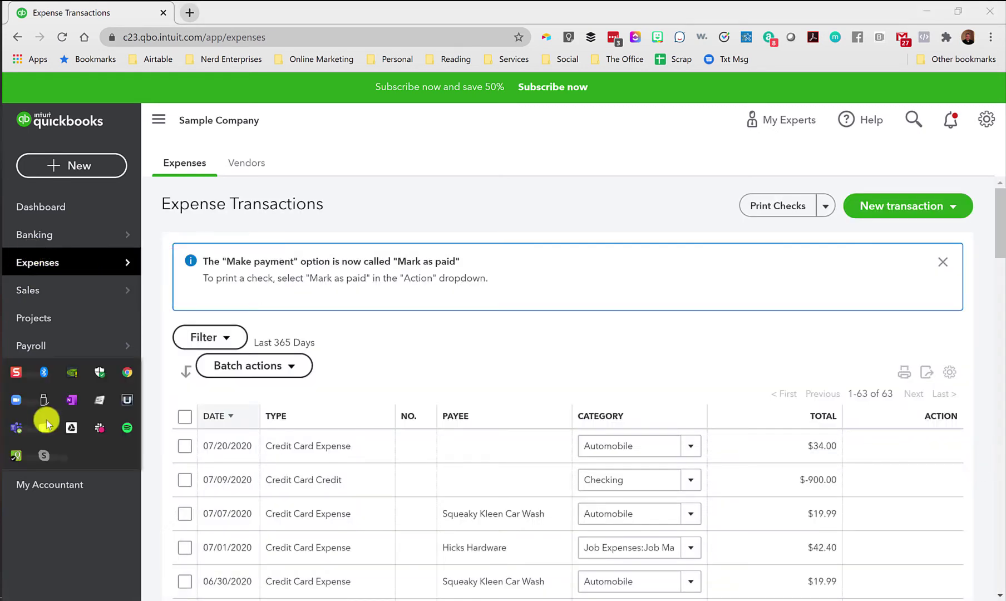
{"action": "right_click", "coordinate": [93, 433]}
{"action": "left_click", "coordinate": [127, 588]}
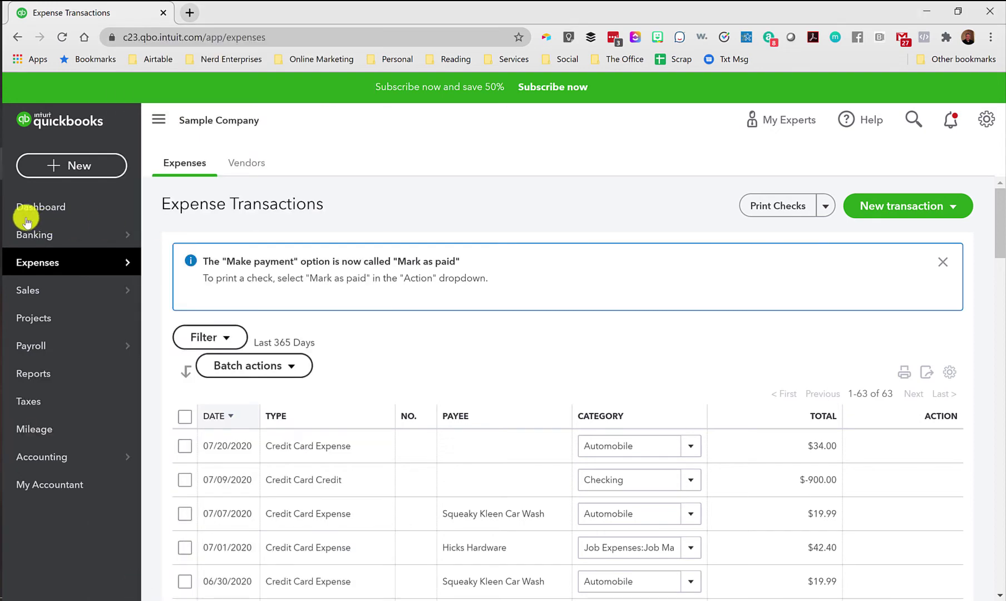
{"action": "mouse_move", "coordinate": [90, 264]}
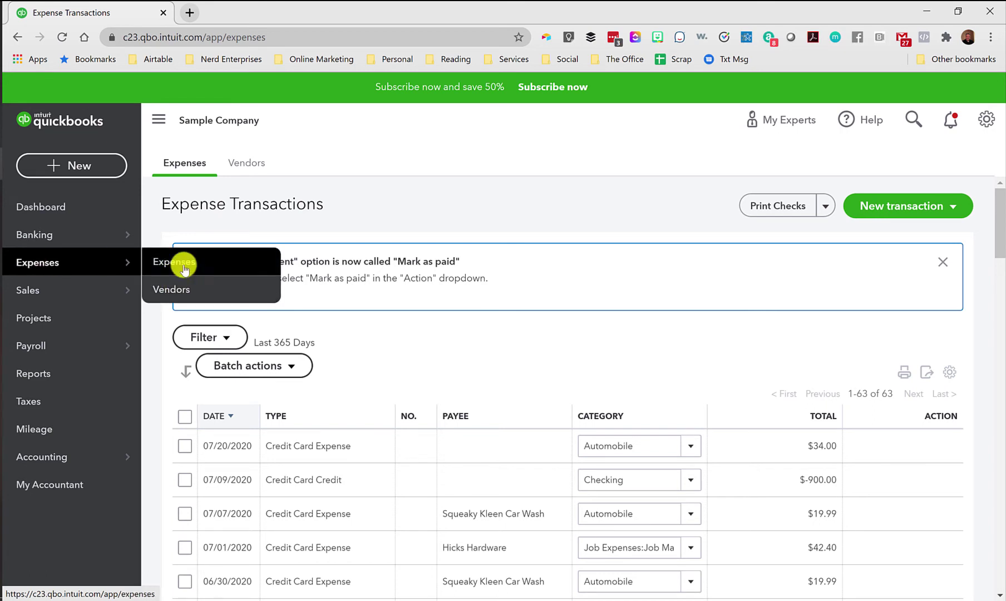
{"action": "left_click", "coordinate": [35, 291]}
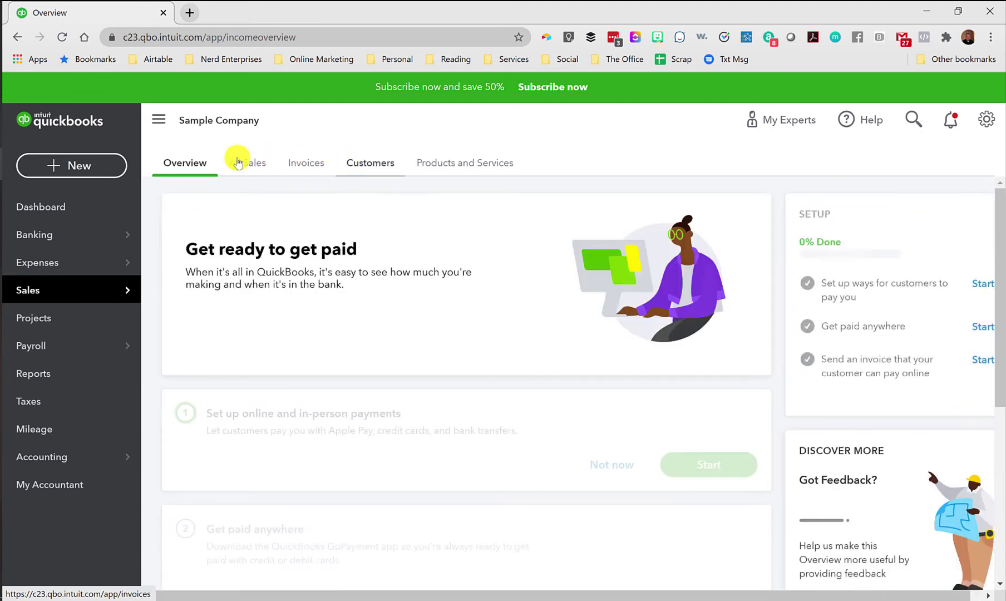
{"action": "left_click", "coordinate": [530, 172]}
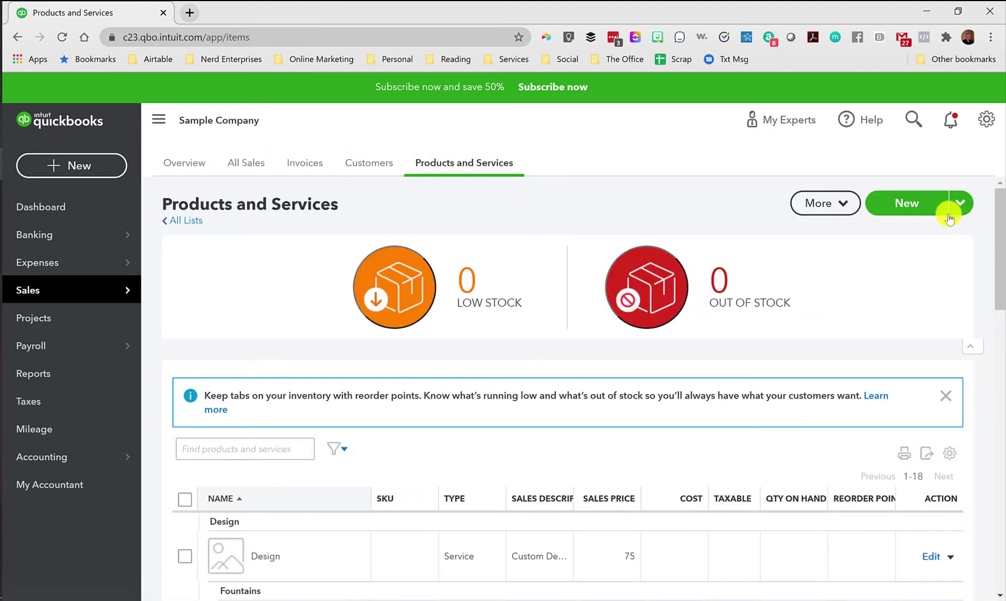
{"action": "scroll", "coordinate": [301, 445], "scroll_direction": "down", "scroll_amount": 4}
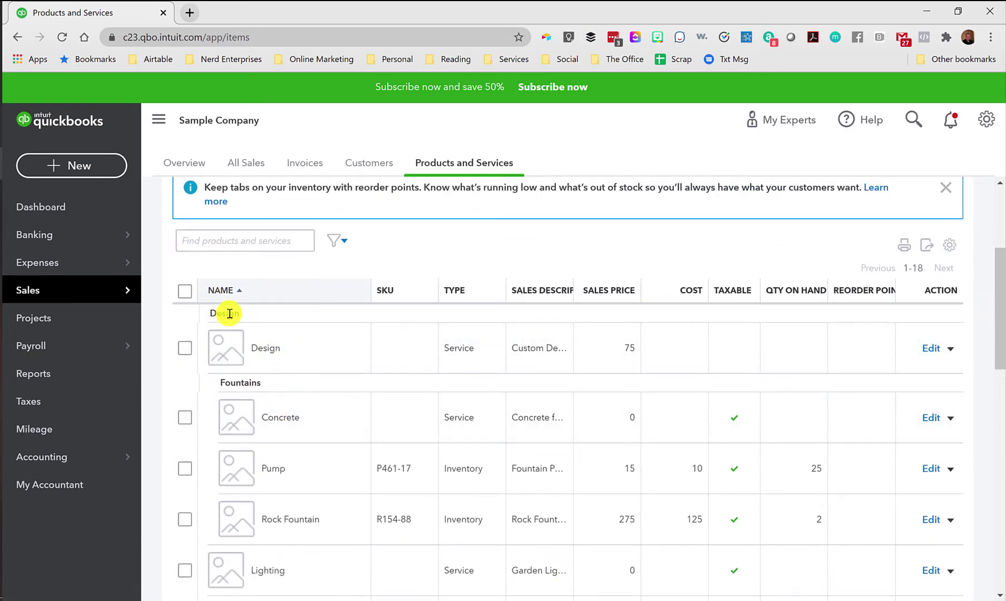
{"action": "scroll", "coordinate": [248, 374], "scroll_direction": "up", "scroll_amount": 4}
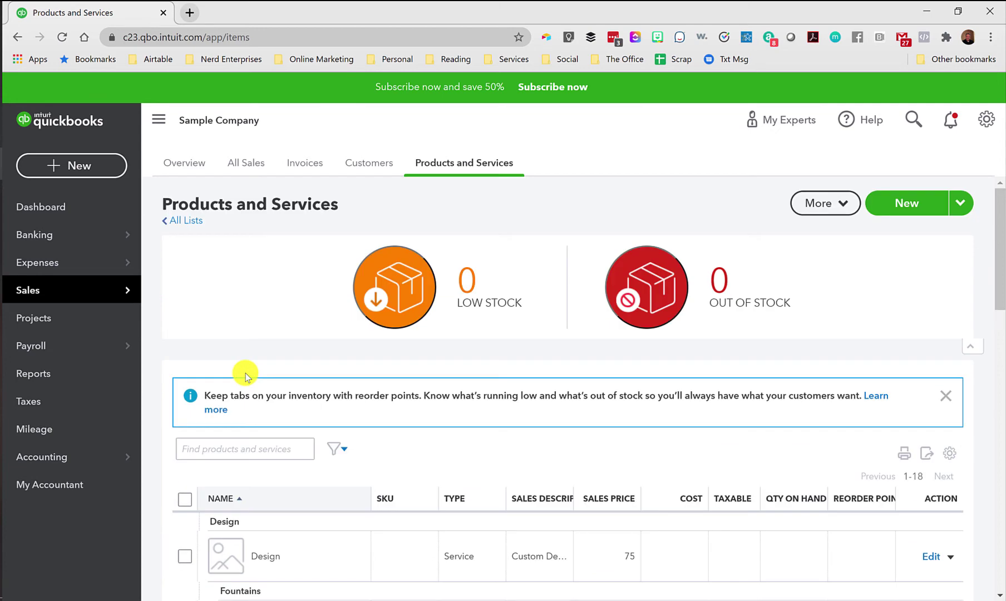
{"action": "scroll", "coordinate": [267, 367], "scroll_direction": "down", "scroll_amount": 5}
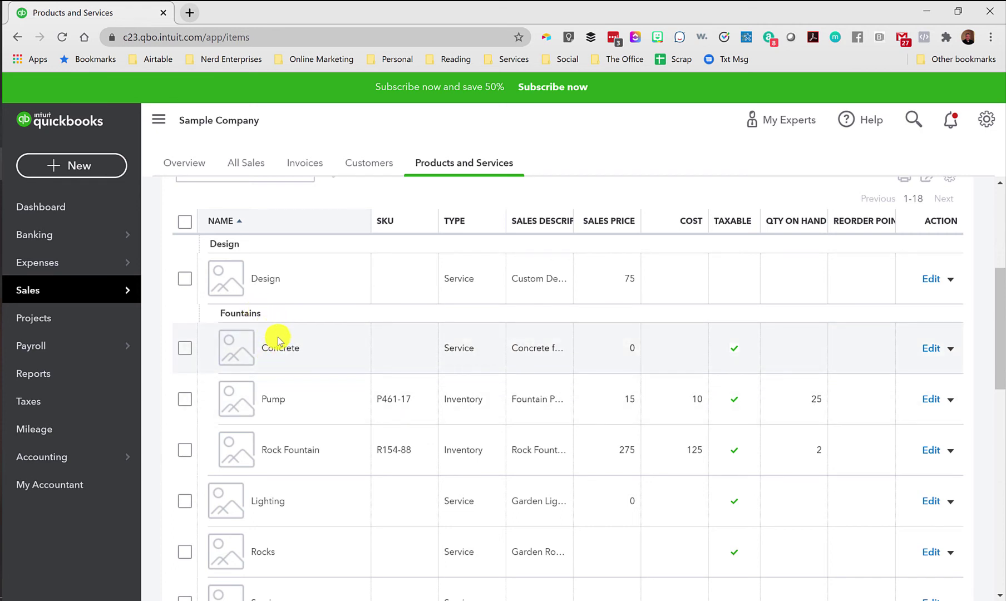
Create a new customer with display name 'My New Customer'.
{"action": "left_click", "coordinate": [35, 317]}
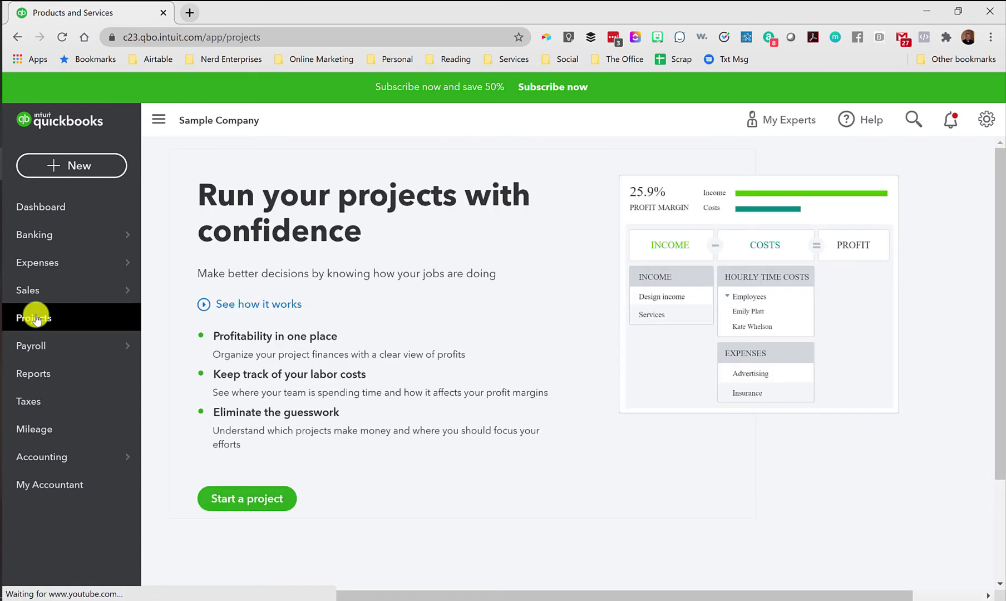
{"action": "mouse_move", "coordinate": [36, 291]}
{"action": "left_click", "coordinate": [163, 373]}
{"action": "left_click", "coordinate": [908, 211]}
{"action": "left_click", "coordinate": [231, 283]}
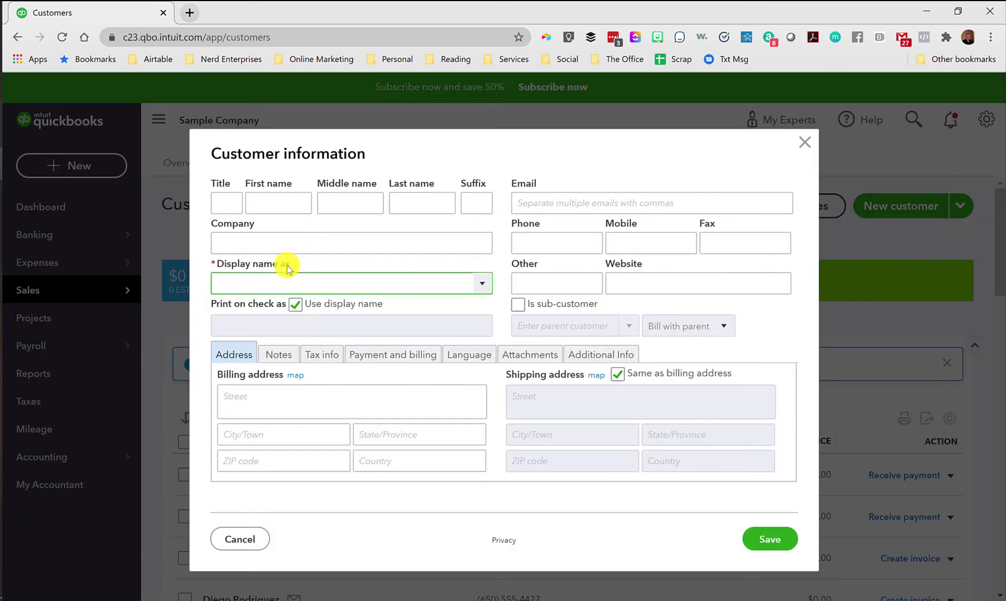
{"action": "type", "text": "My New Customer"}
{"action": "left_click", "coordinate": [770, 539]}
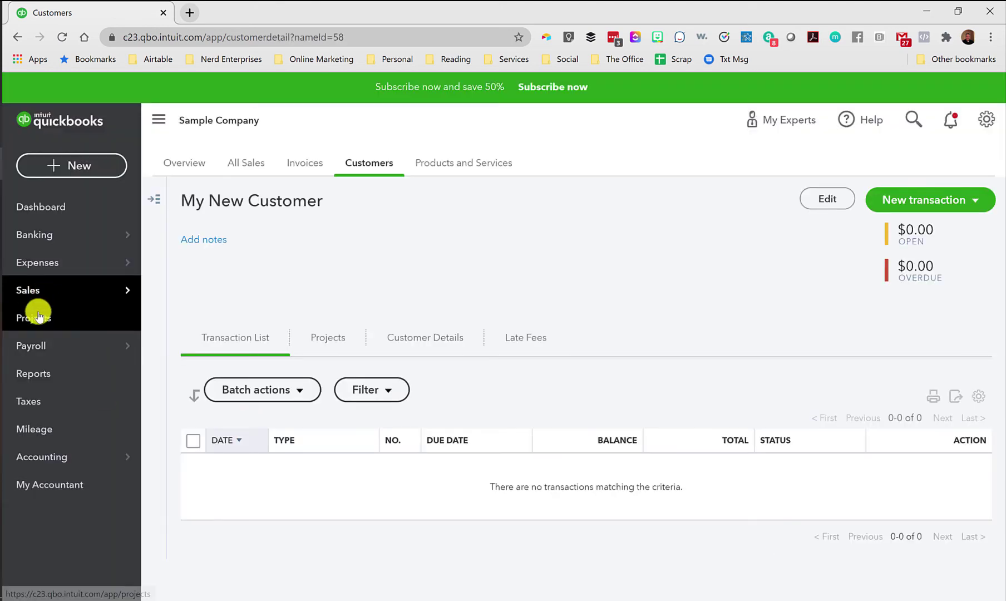
Start a project named 'Death Star Destruction' for My New Customer and save it.
{"action": "left_click", "coordinate": [37, 316]}
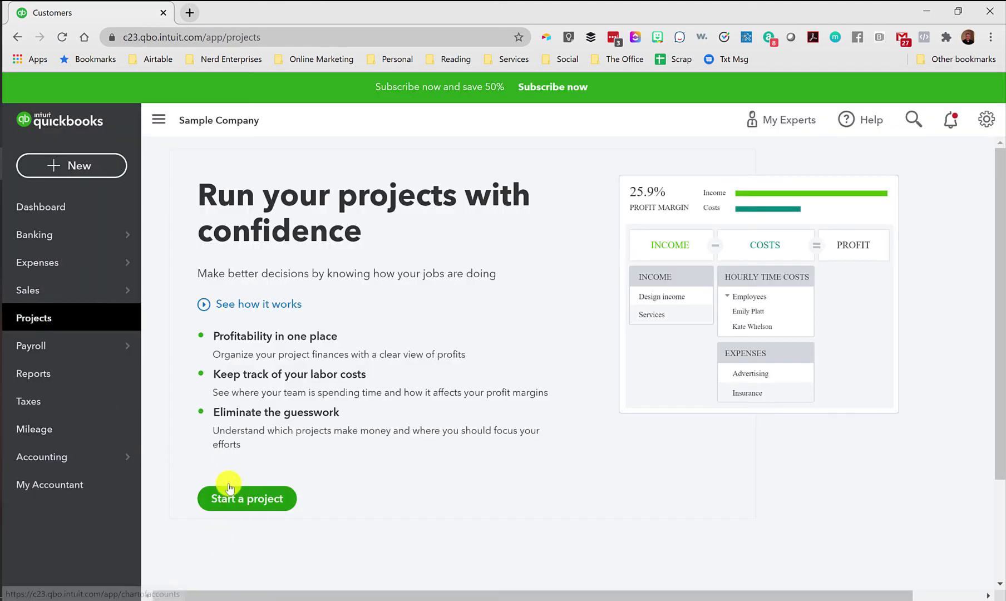
{"action": "left_click", "coordinate": [223, 503]}
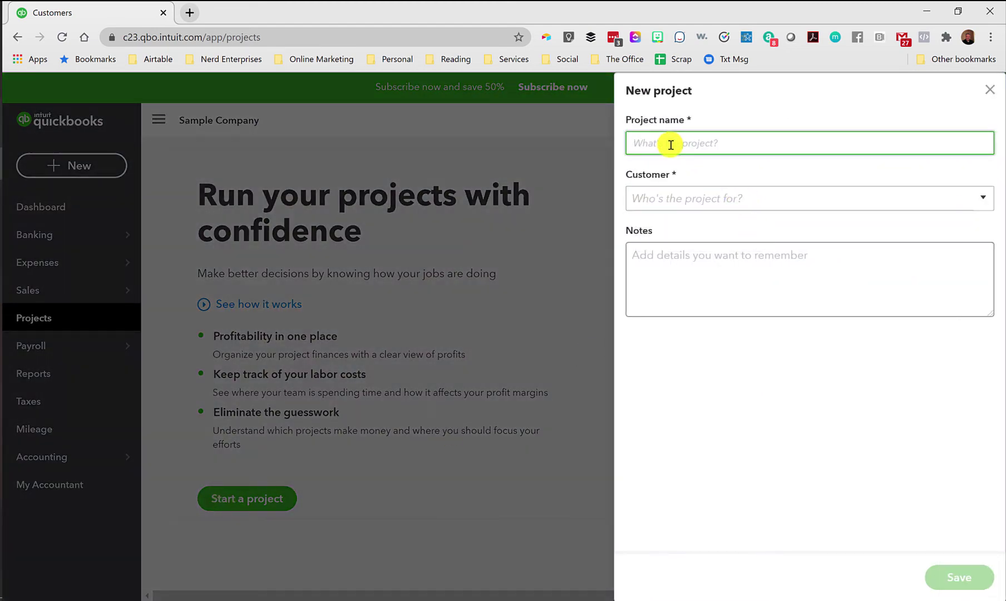
{"action": "type", "text": "Death Star Destruction"}
{"action": "left_click", "coordinate": [662, 198]}
{"action": "type", "text": "My"}
{"action": "left_click", "coordinate": [670, 274]}
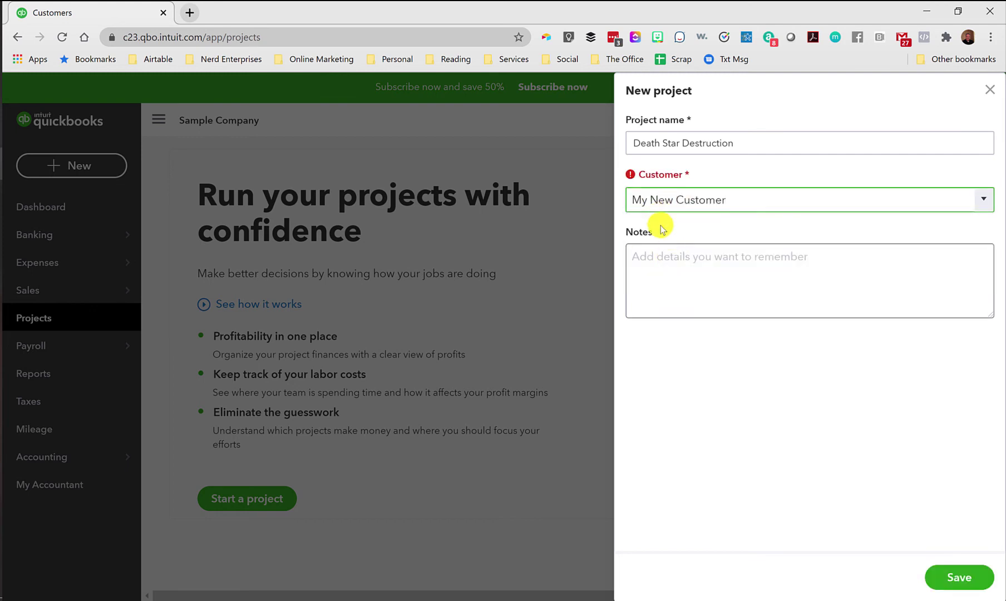
{"action": "left_click", "coordinate": [665, 264]}
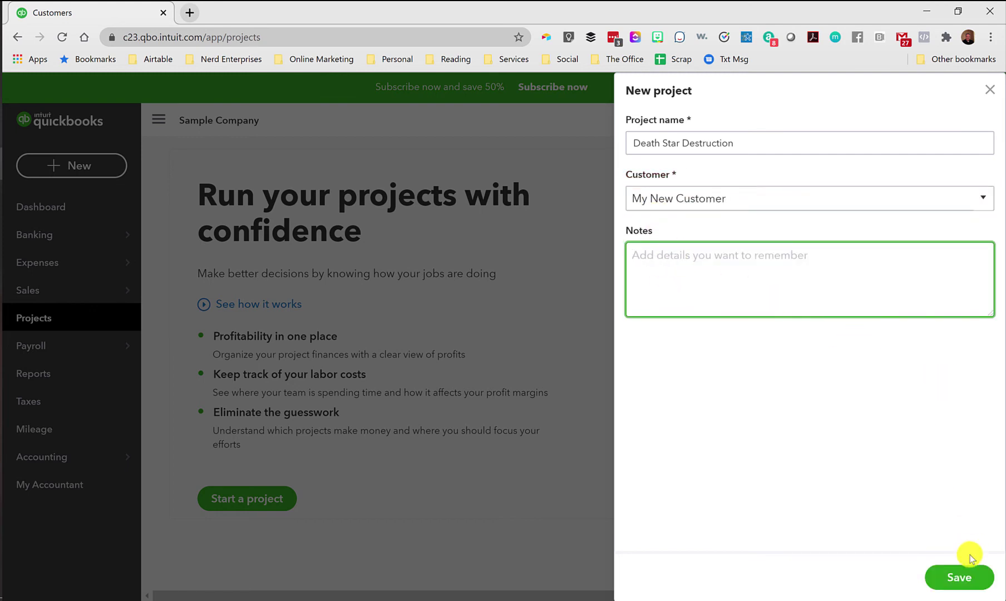
{"action": "left_click", "coordinate": [963, 576]}
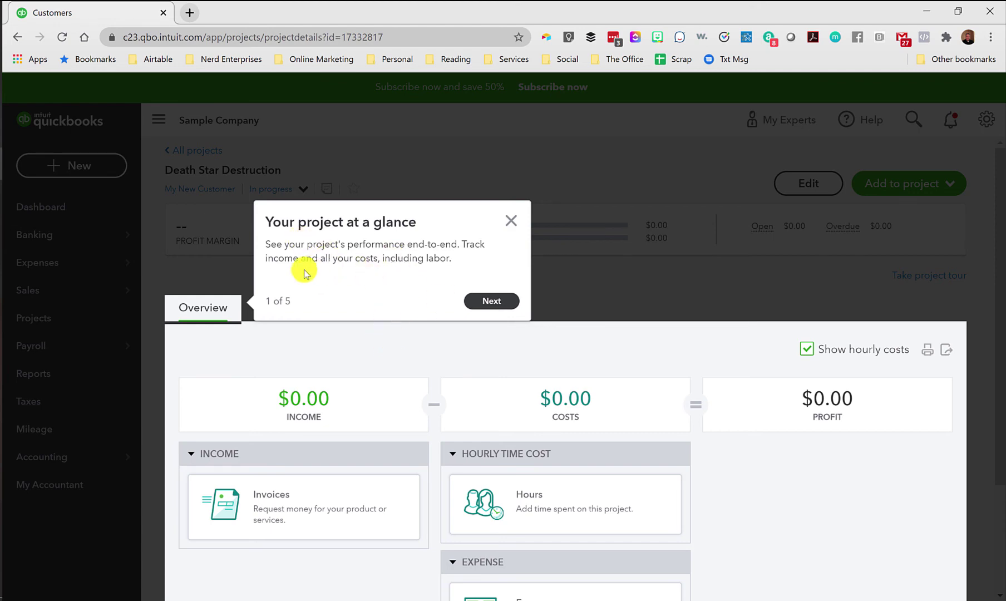
Step through and close the project tour, then view and close the Add to project dropdown.
{"action": "left_click", "coordinate": [492, 301]}
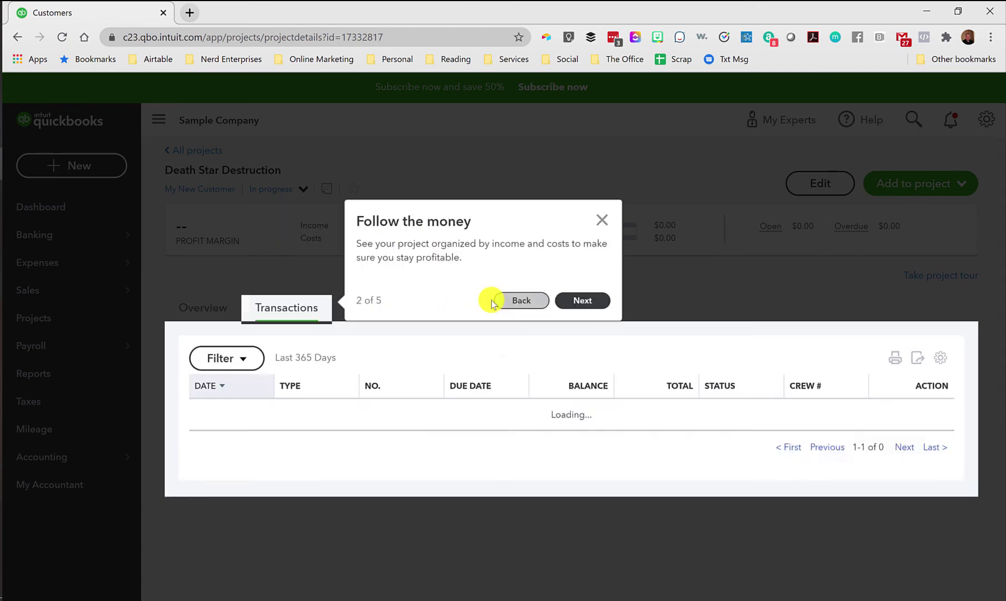
{"action": "left_click", "coordinate": [582, 304]}
{"action": "left_click", "coordinate": [664, 302]}
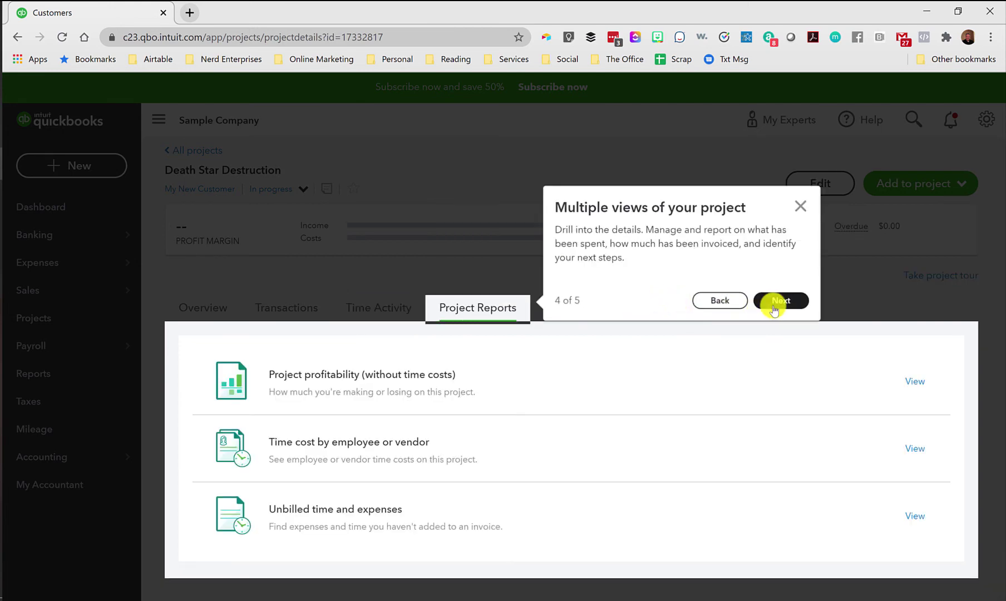
{"action": "left_click", "coordinate": [799, 206]}
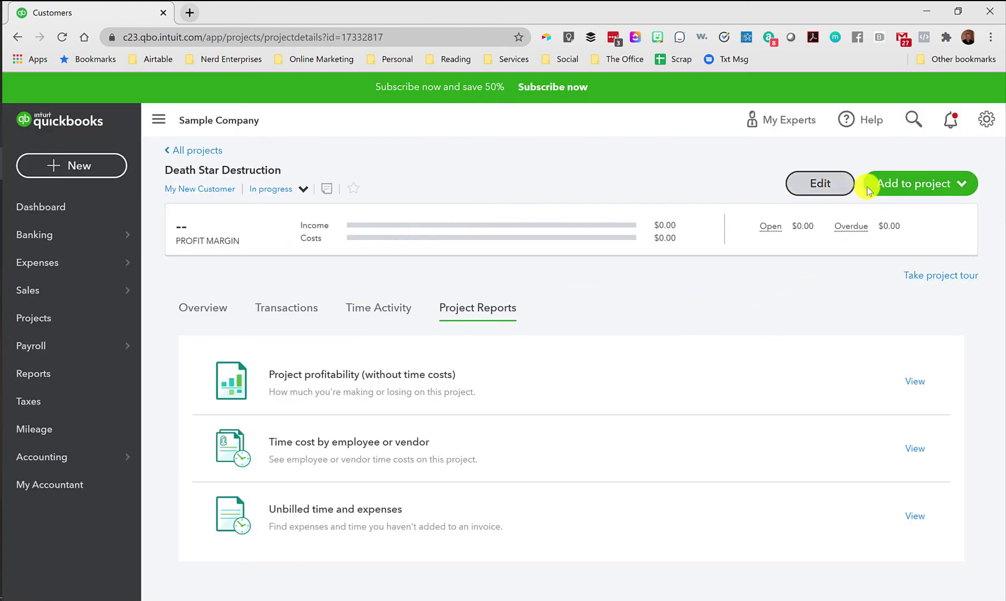
{"action": "left_click", "coordinate": [887, 190]}
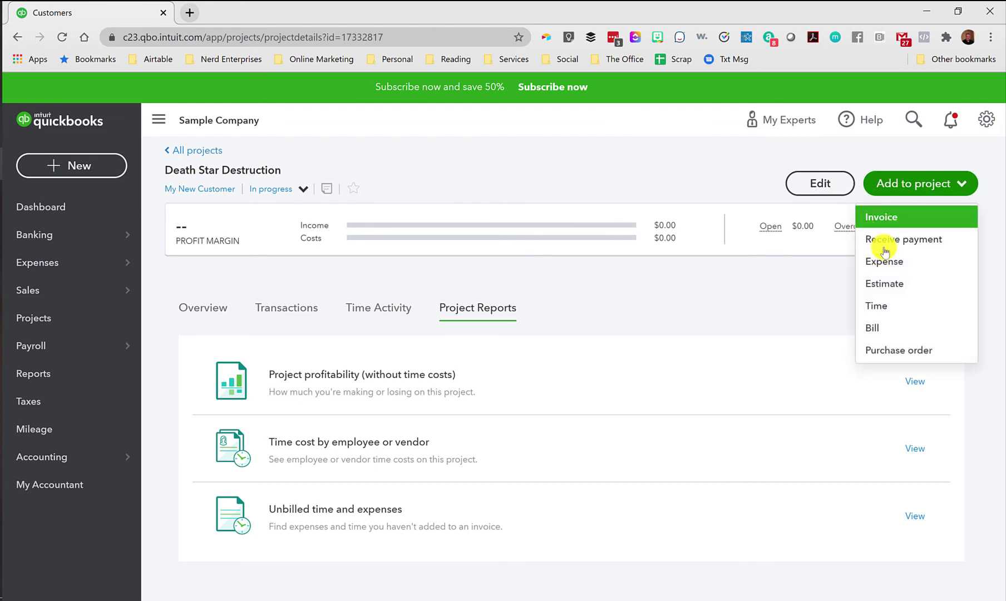
{"action": "left_click", "coordinate": [698, 298]}
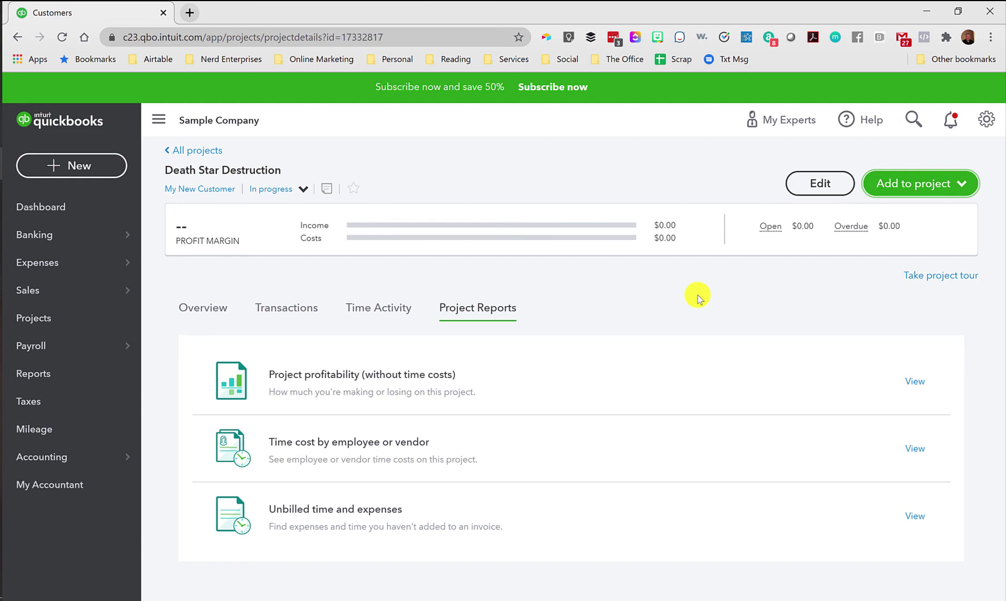